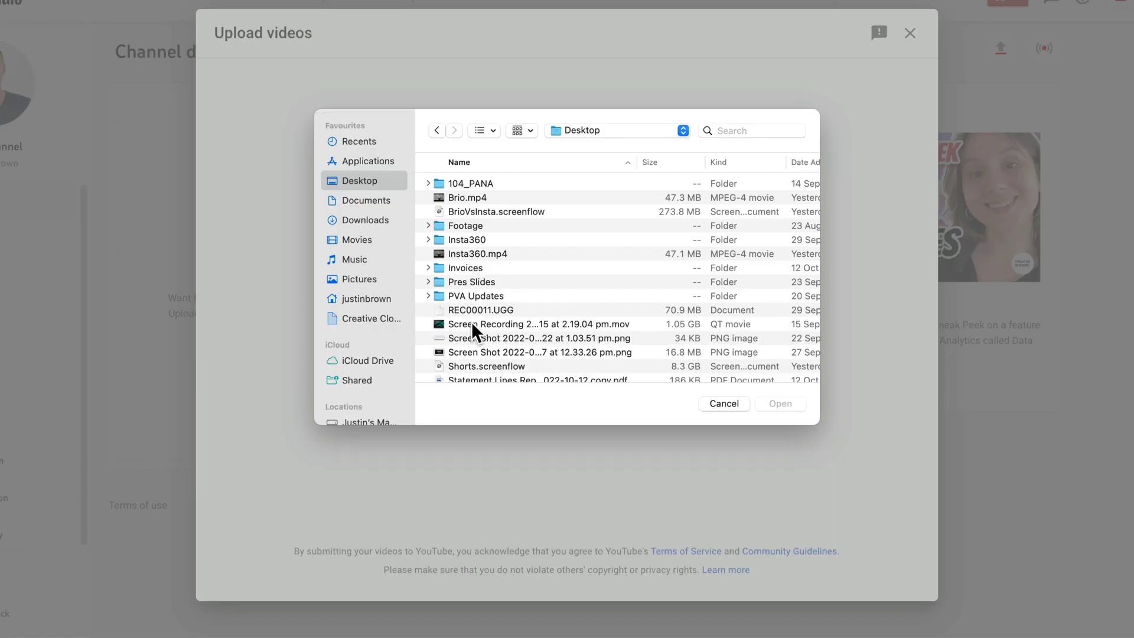
Upload the "Test Video.mp4" file from the Desktop folder
scroll(472, 322, down, 3)
scroll(473, 321, down, 1)
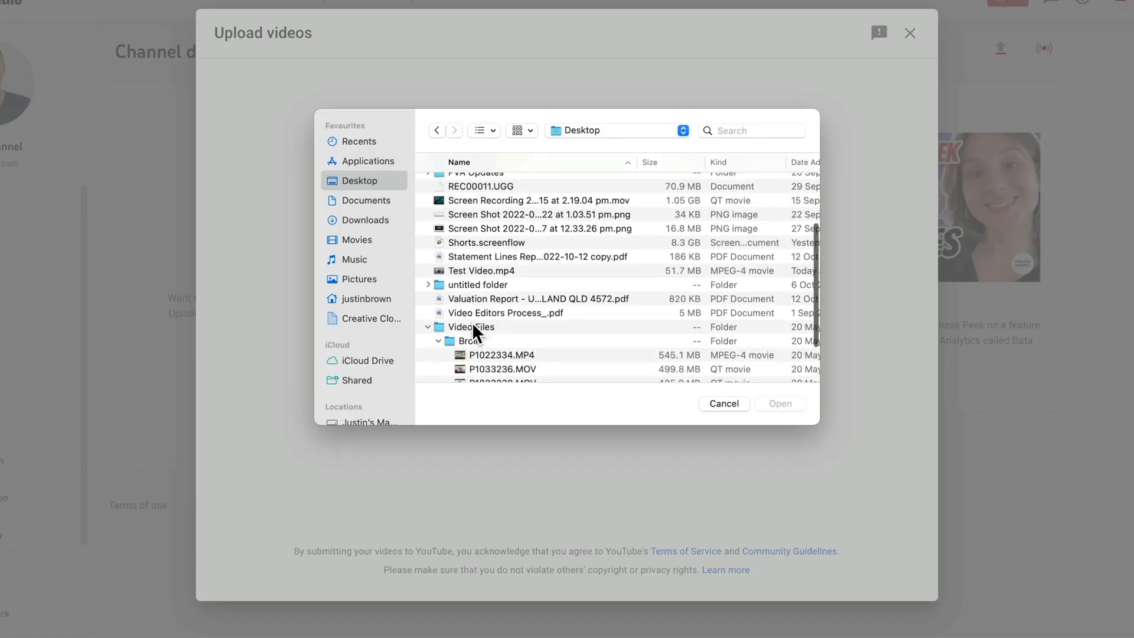
click(487, 270)
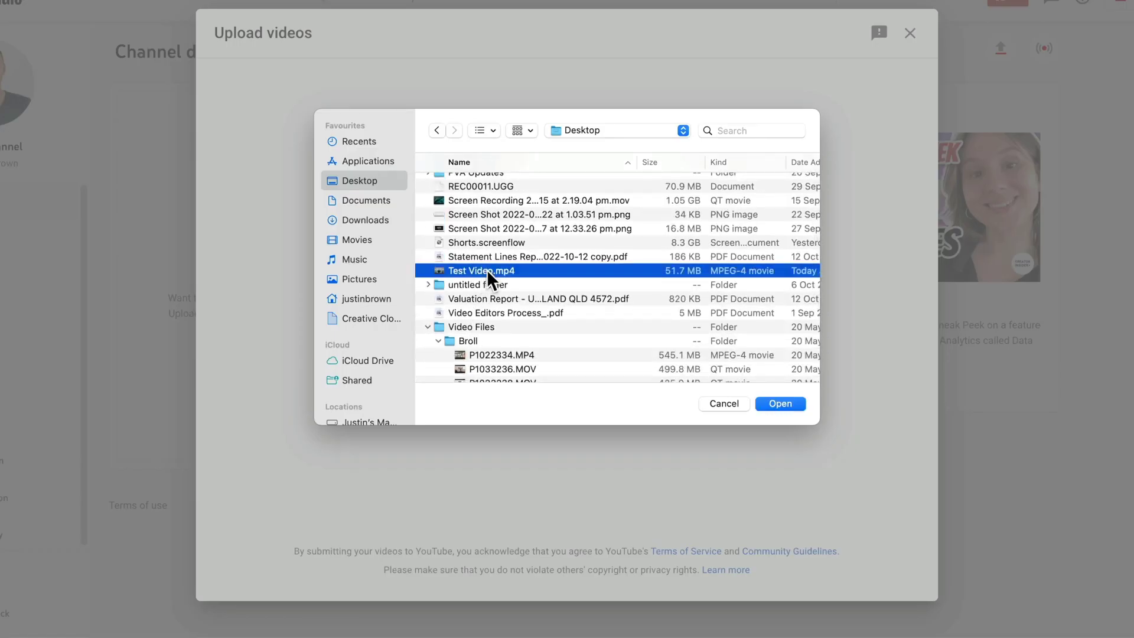
click(795, 403)
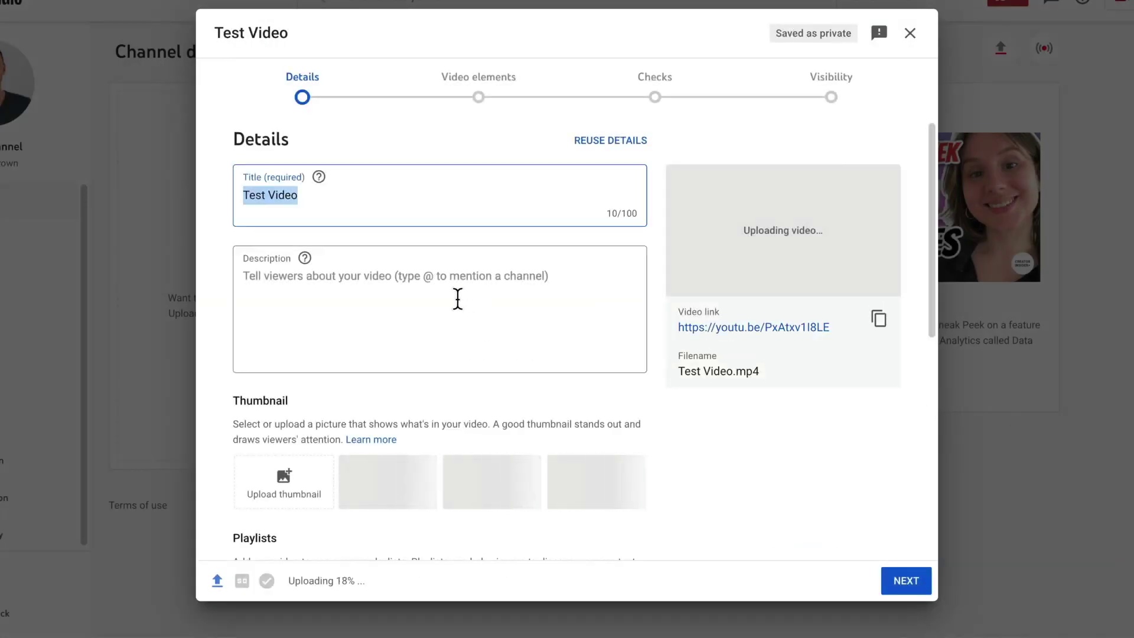
Mark the video as not 'Made for Kids' and advance to the Checks stage, dismissing its introduction
scroll(463, 317, down, 7)
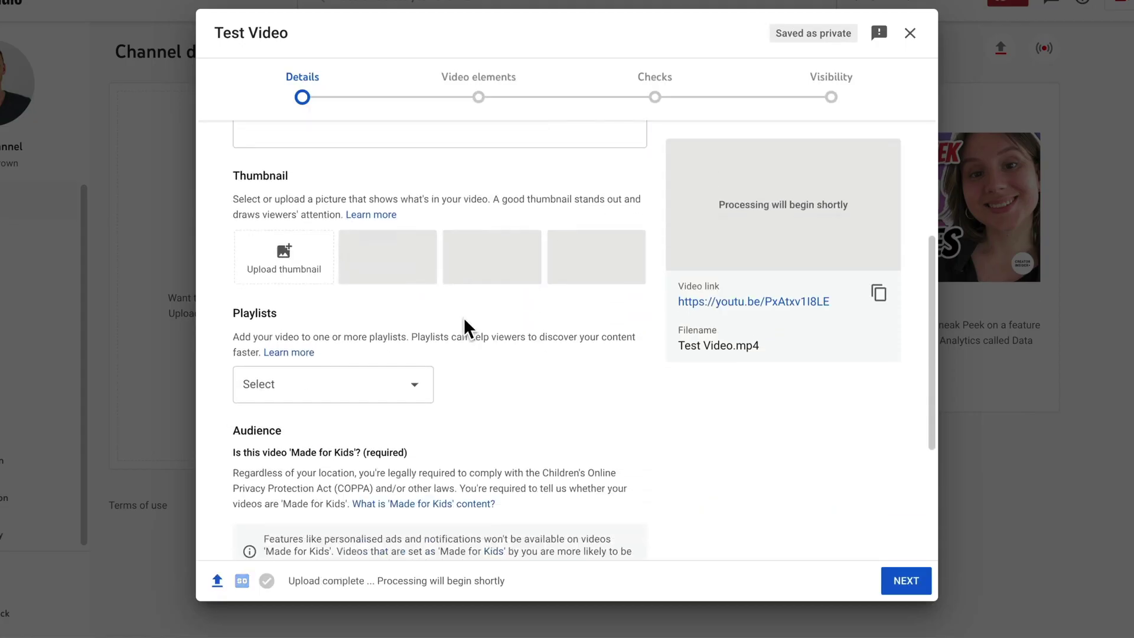
click(422, 430)
scroll(438, 431, down, 1)
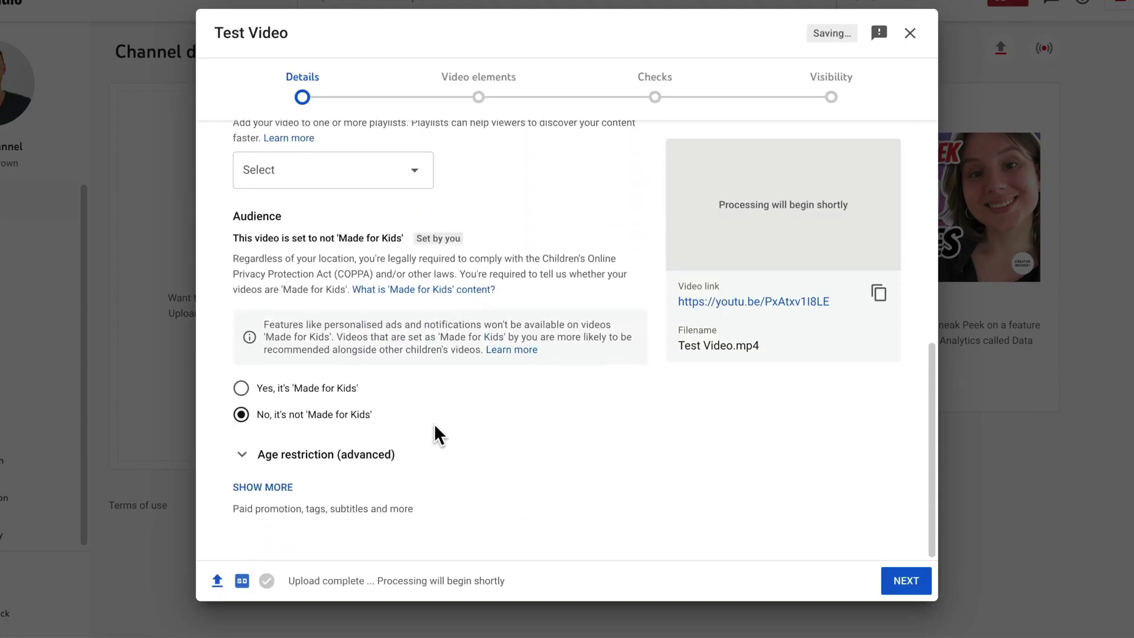
click(914, 582)
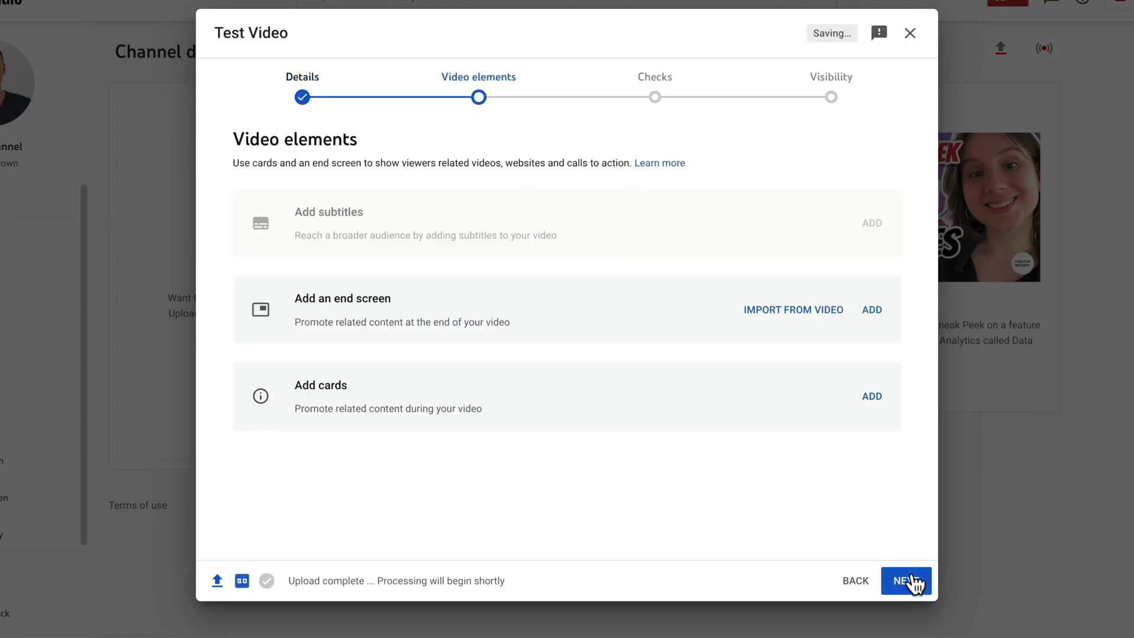
click(914, 582)
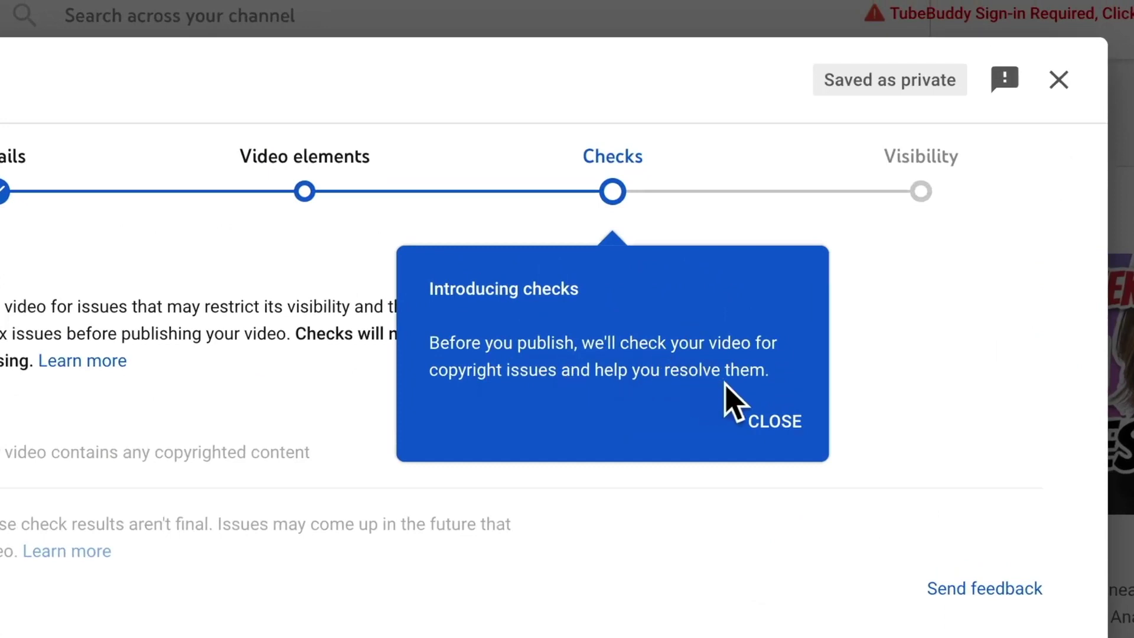
click(778, 431)
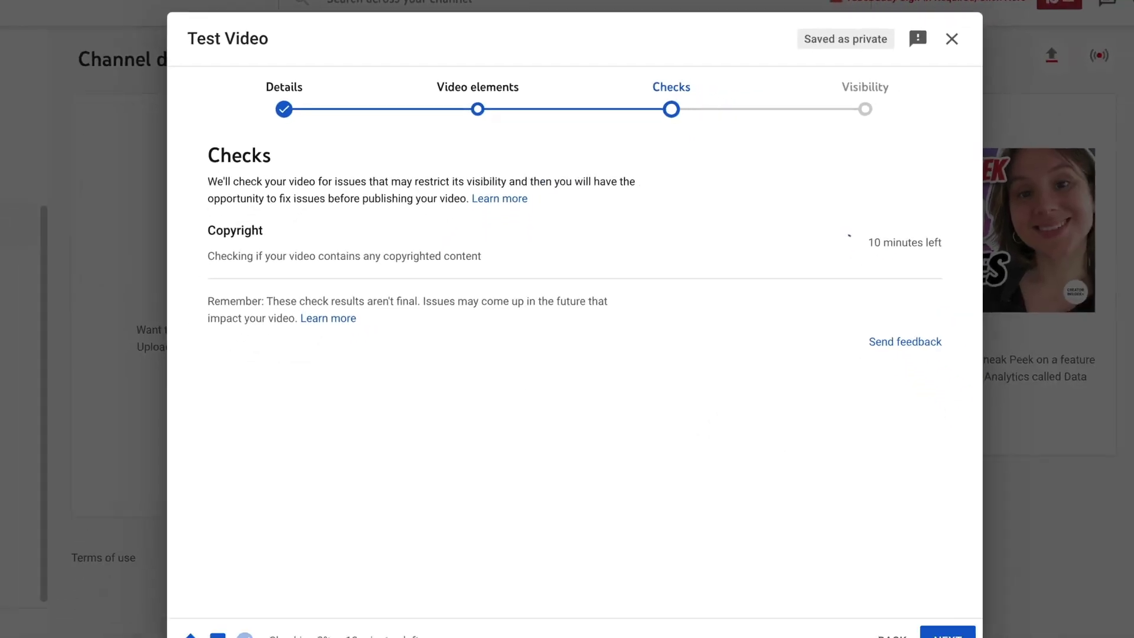
Look over the Visibility options for the video and return to the Checks stage
click(912, 588)
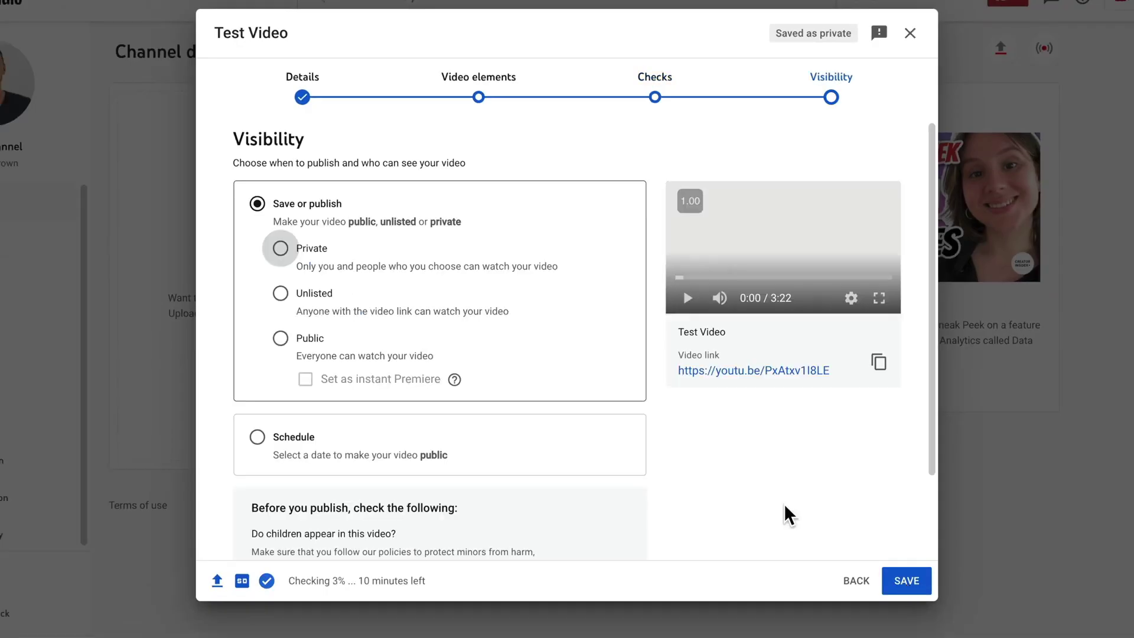
scroll(787, 514, down, 2)
scroll(787, 514, up, 3)
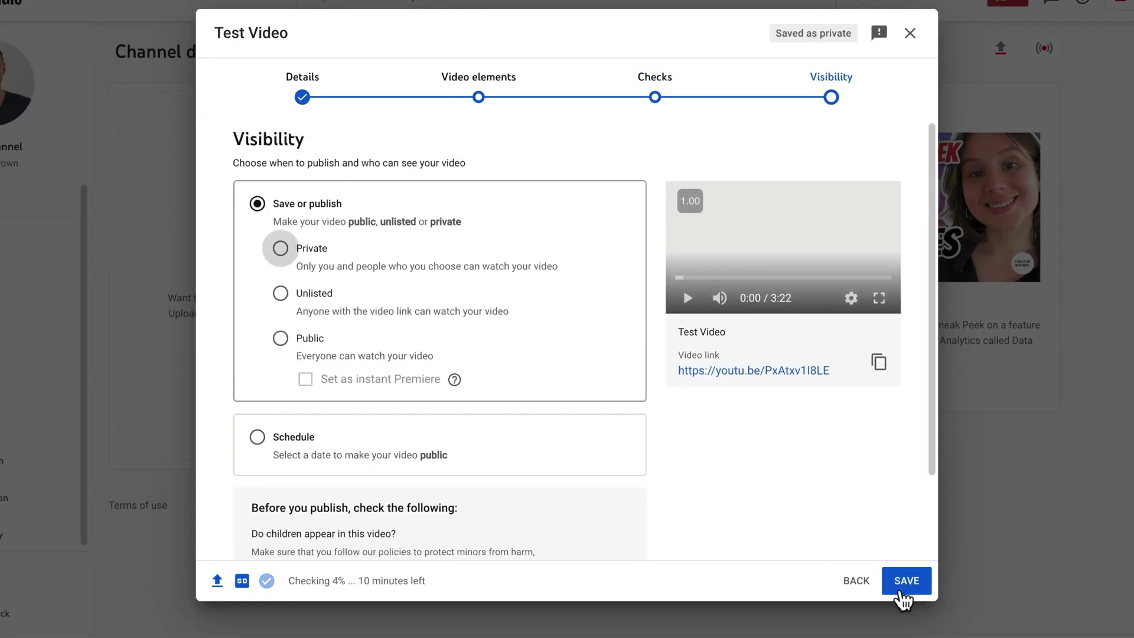
click(866, 583)
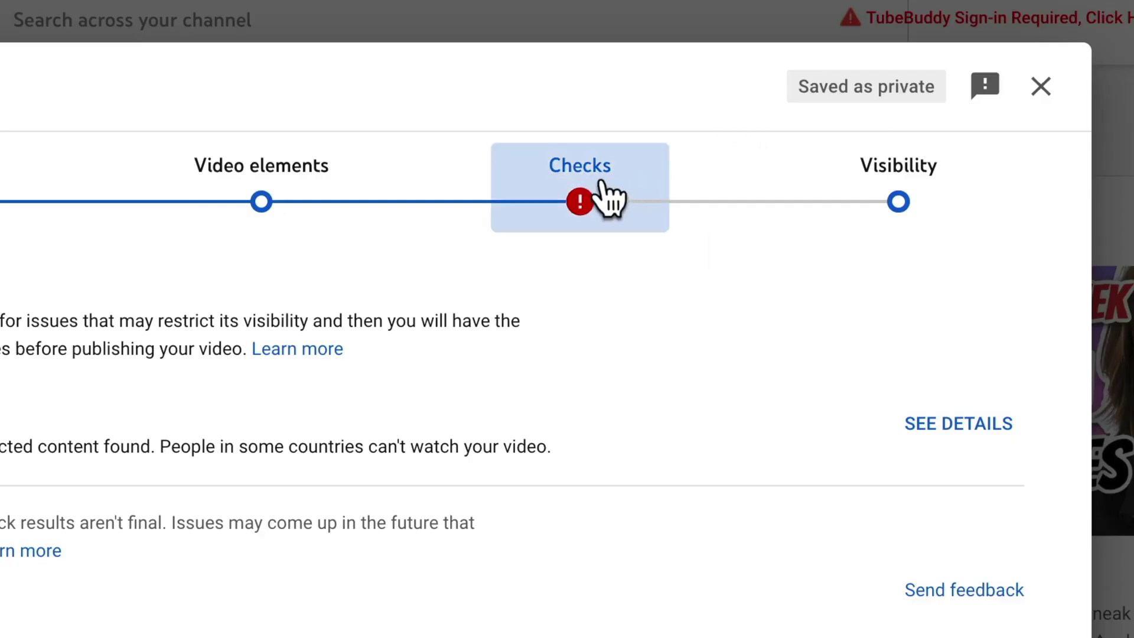
Read the copyright check result and open its details to examine the identified song and its impact on the video
drag(147, 422, 845, 437)
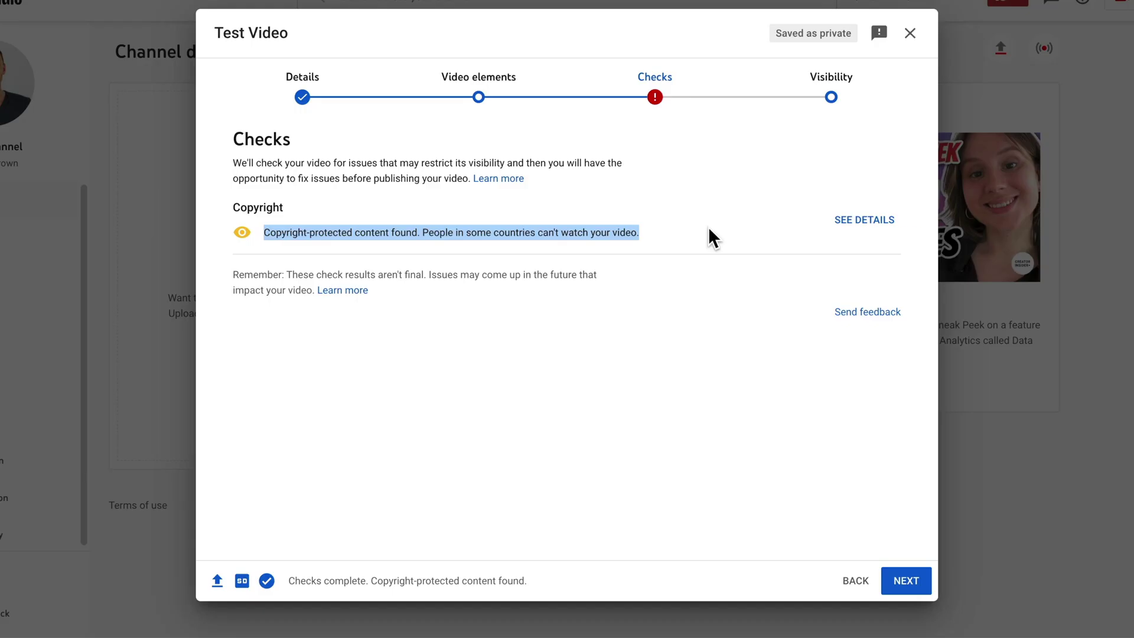
click(850, 223)
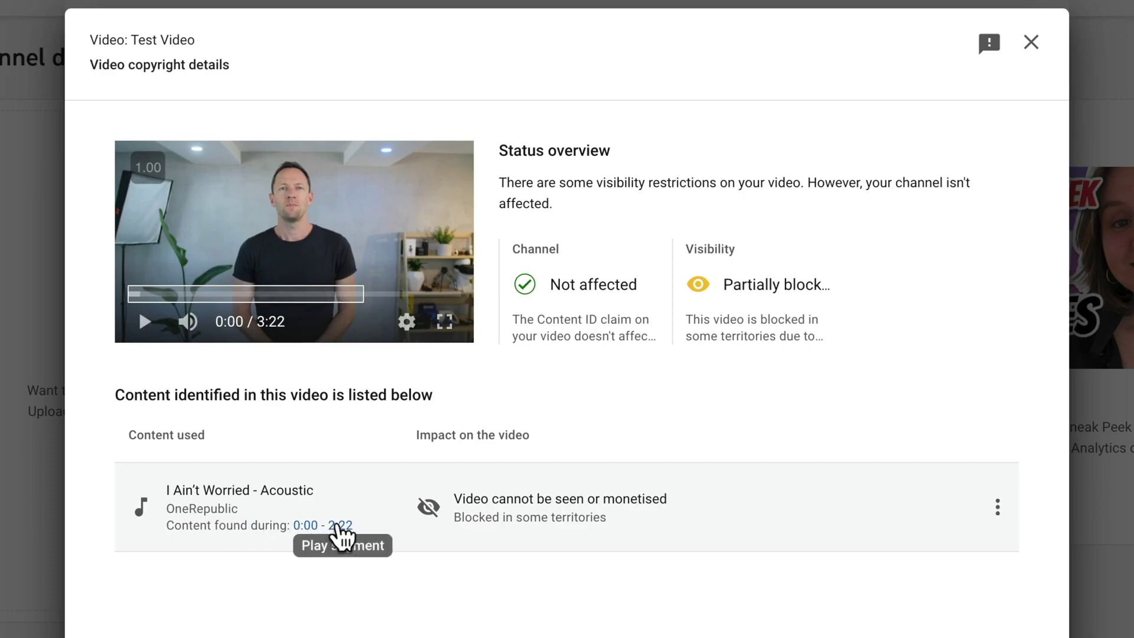
mouse_move(522, 496)
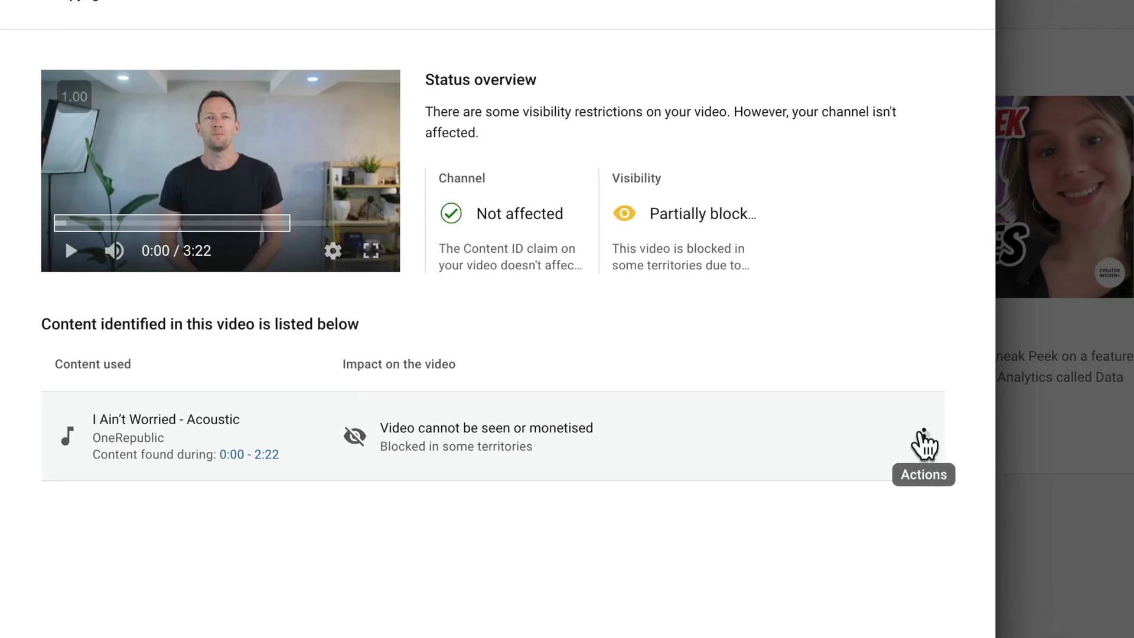
Start replacing the claimed song and preview the library track "Next Steps"
click(997, 507)
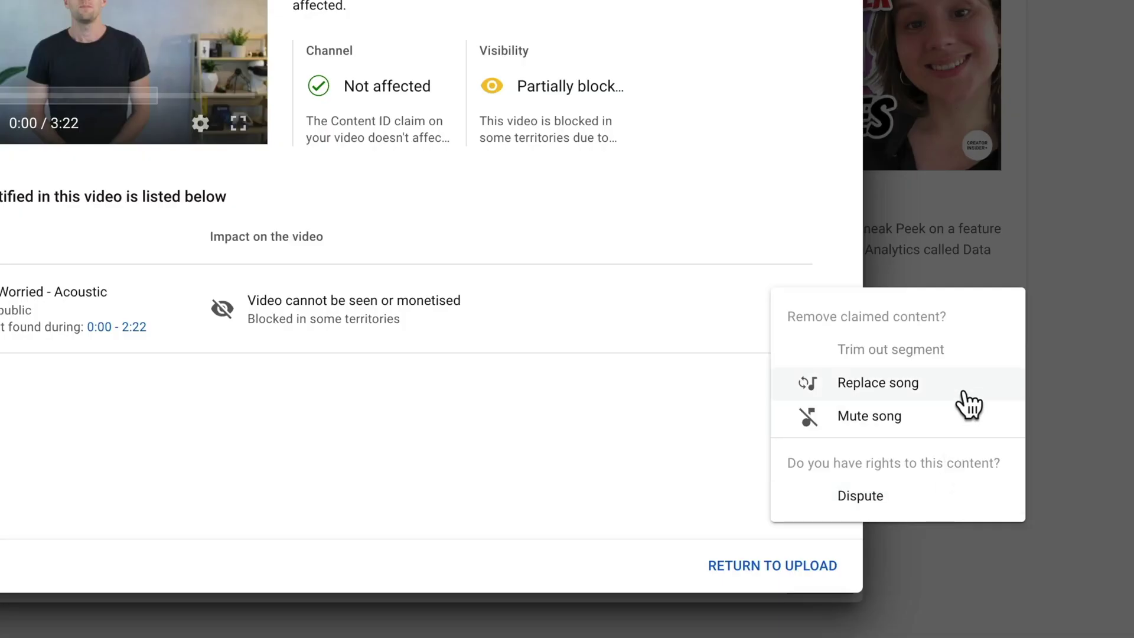
click(964, 390)
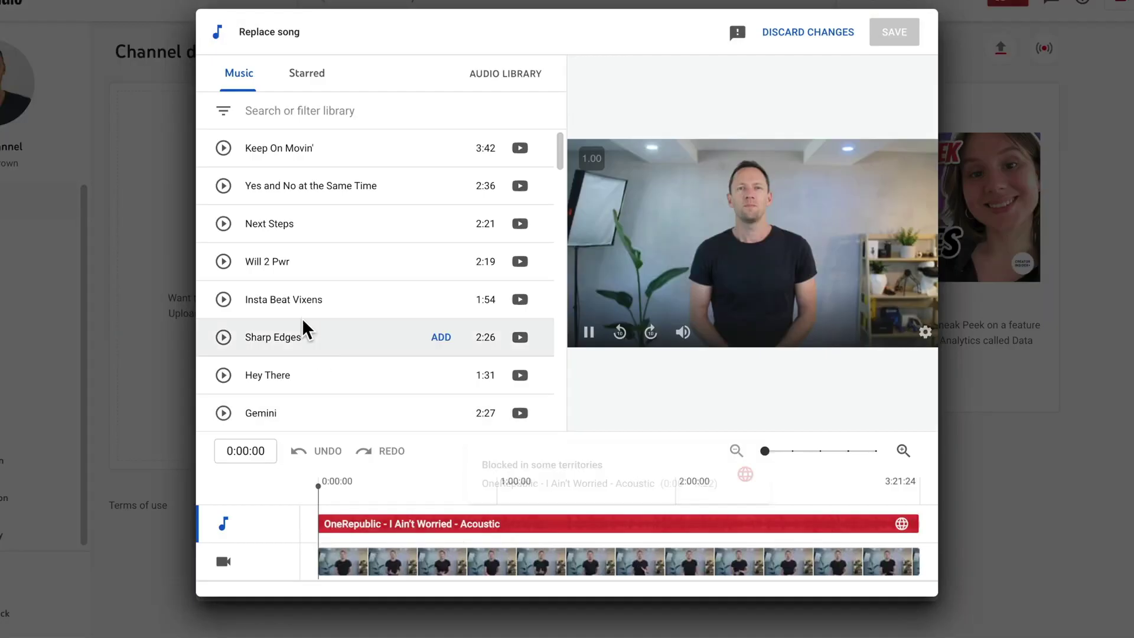
click(224, 224)
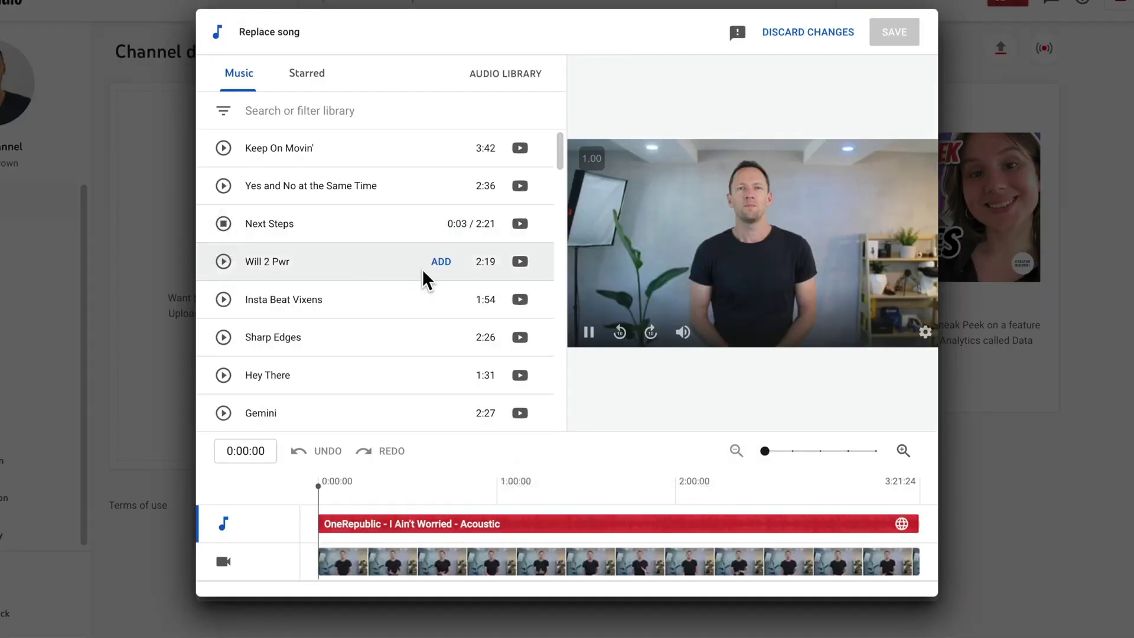
mouse_move(520, 229)
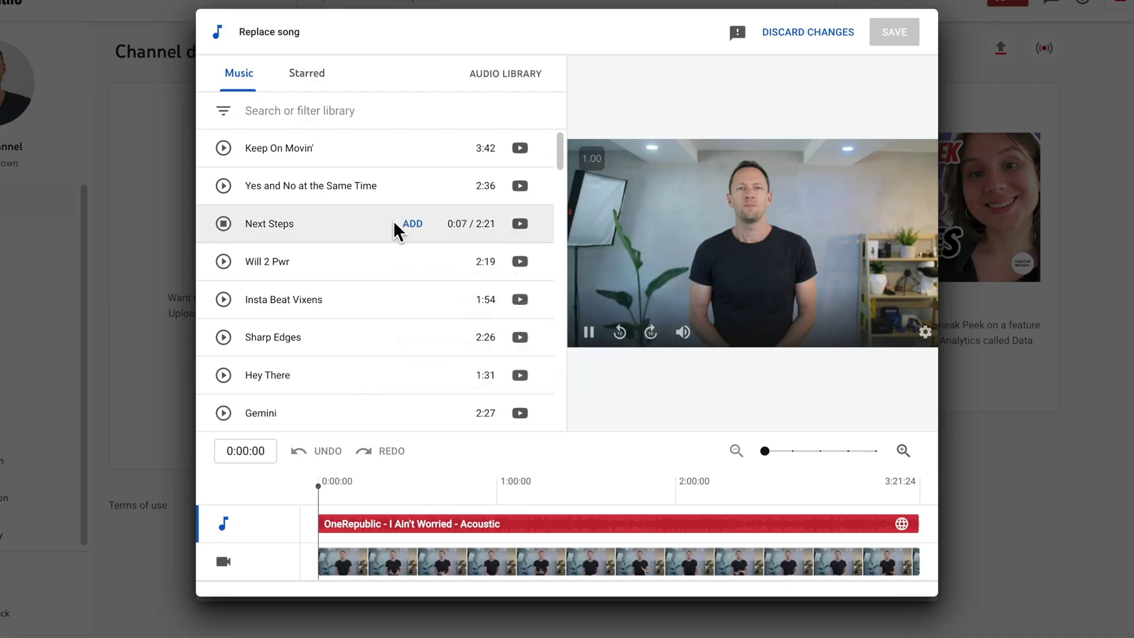
Try "Next Steps" as the replacement track, stop its preview, and leave the song replacement without saving
click(416, 231)
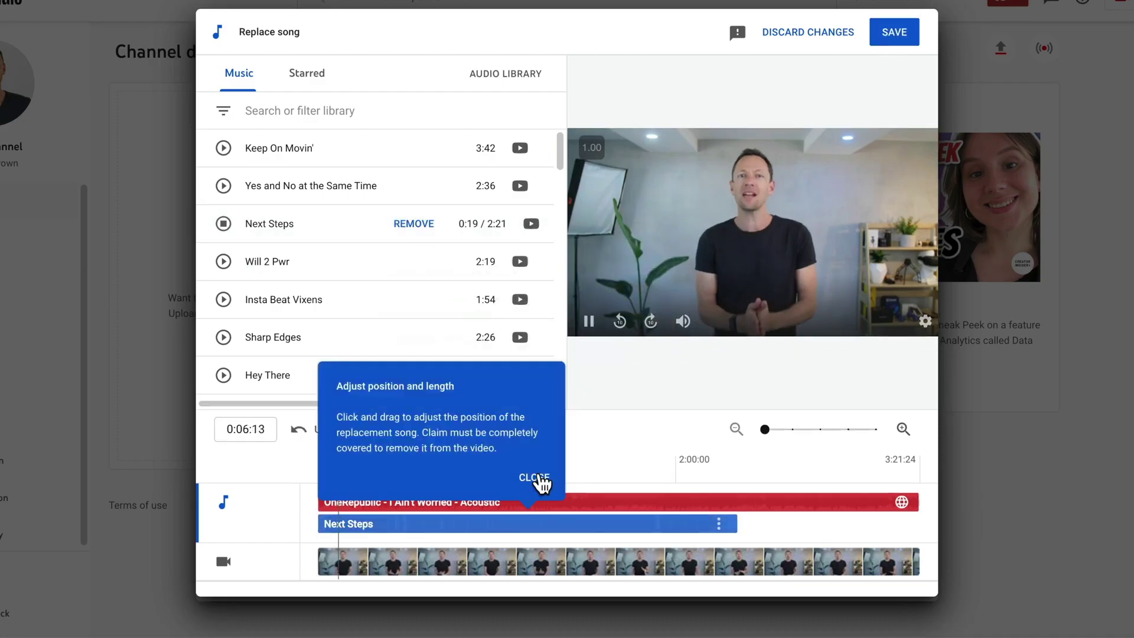
click(537, 479)
mouse_move(524, 511)
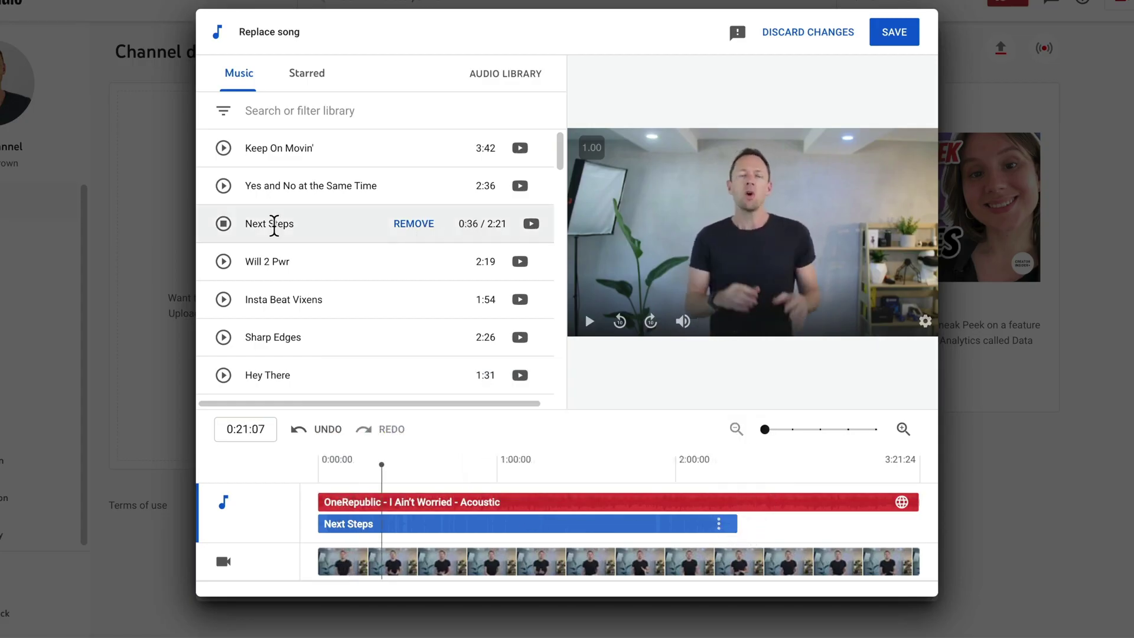
click(224, 227)
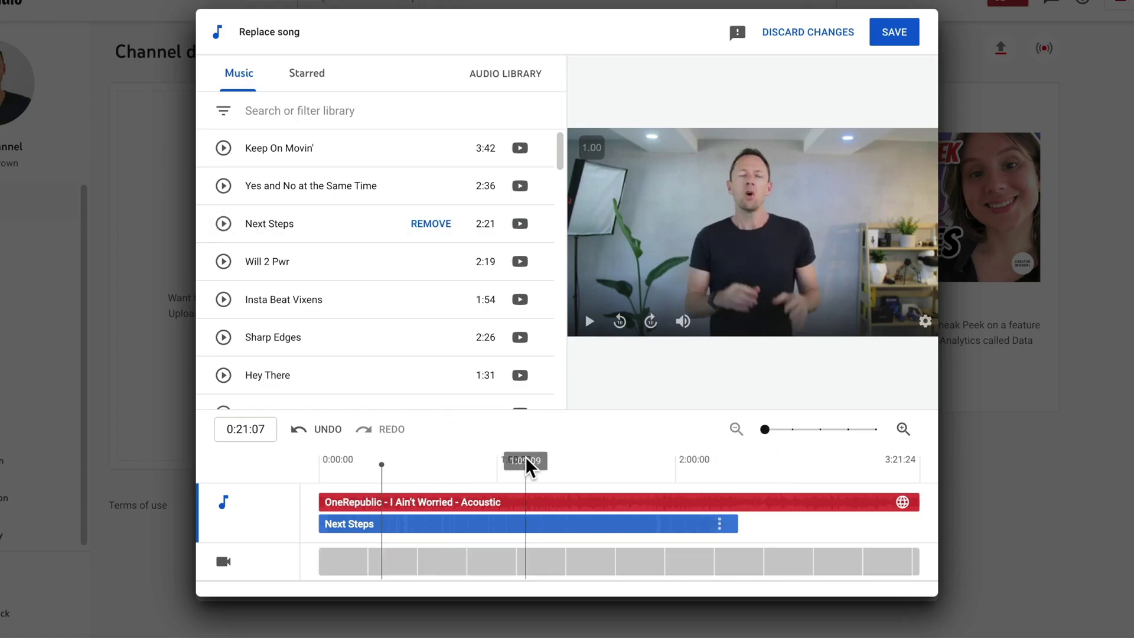
click(734, 561)
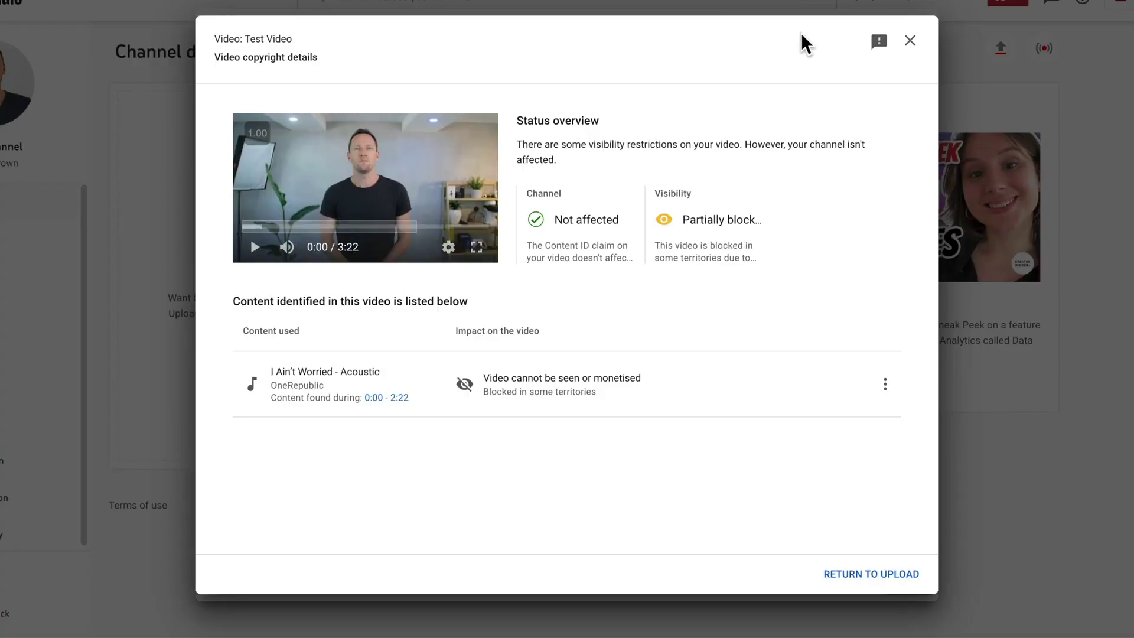
Choose to mute the claimed song using the "Mute song only" option
click(885, 383)
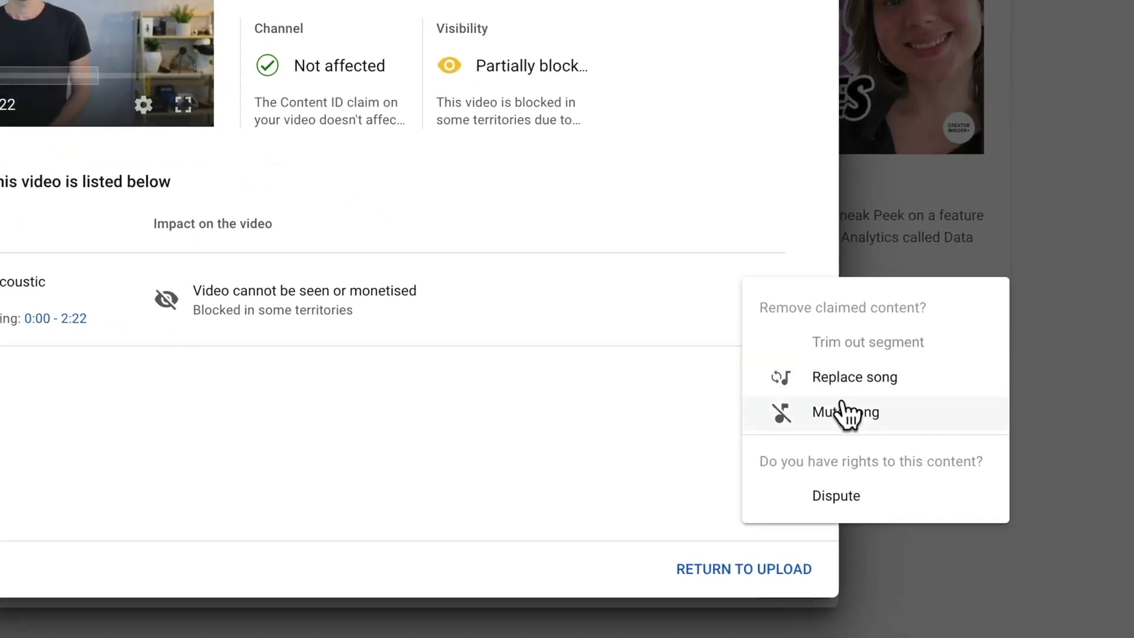
click(841, 407)
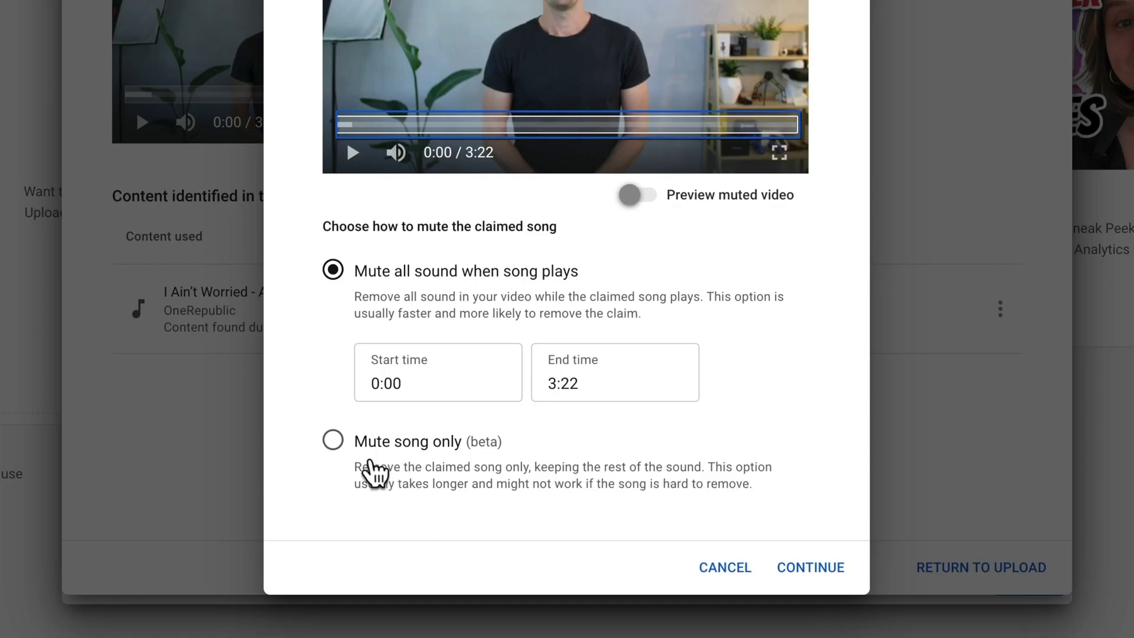
click(334, 440)
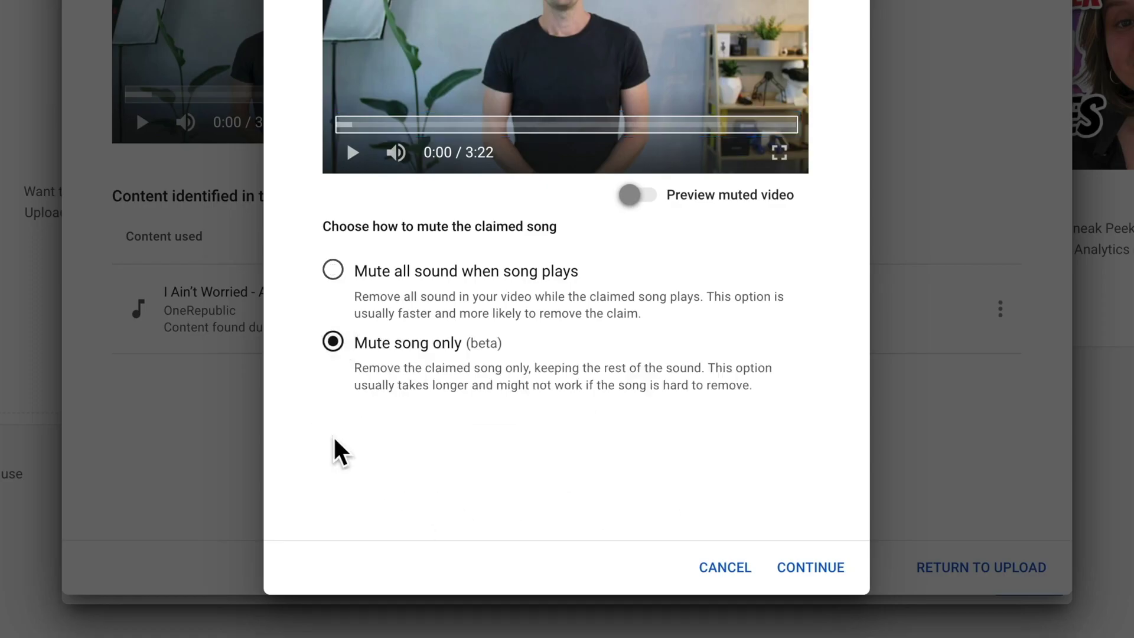
Play a preview of the muted video and confirm muting only the claimed song
click(642, 194)
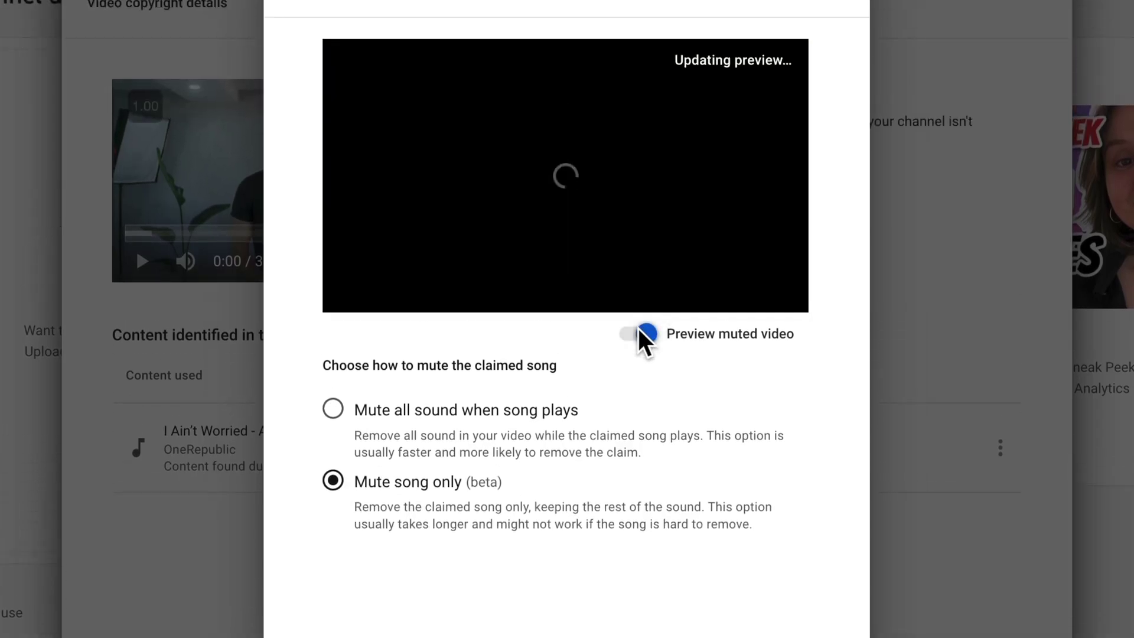
click(352, 298)
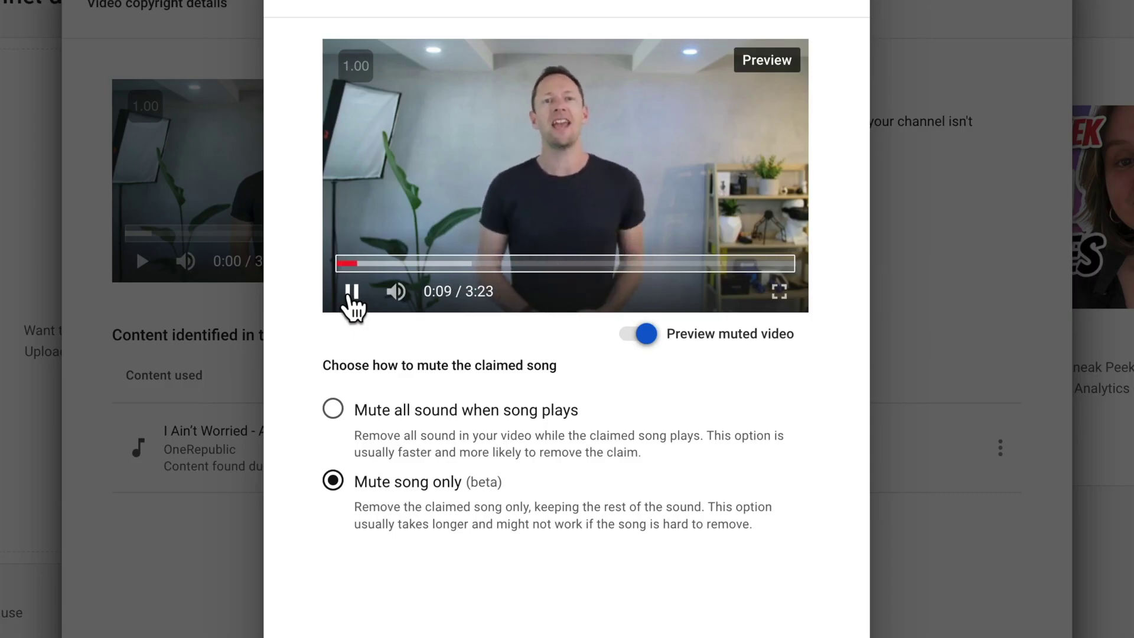
click(350, 298)
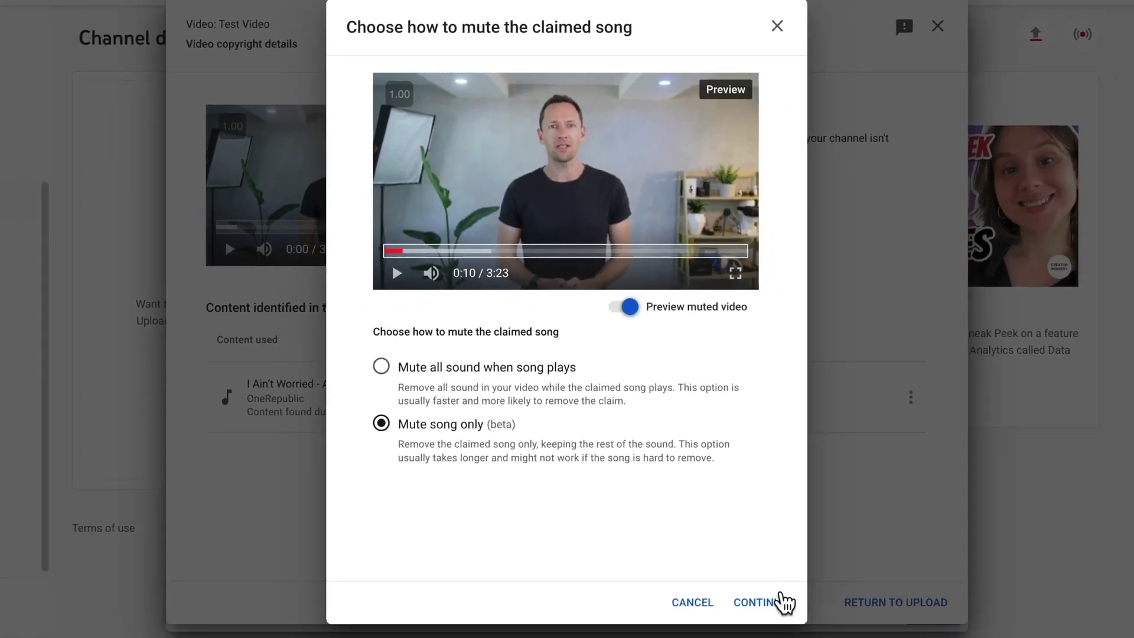
click(767, 585)
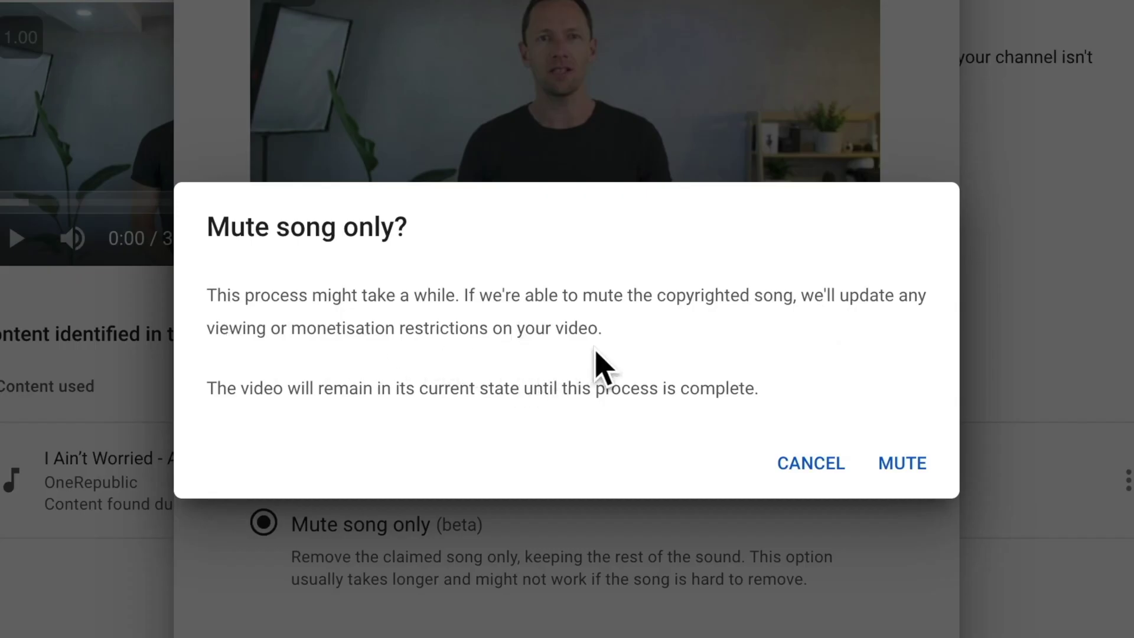
click(904, 466)
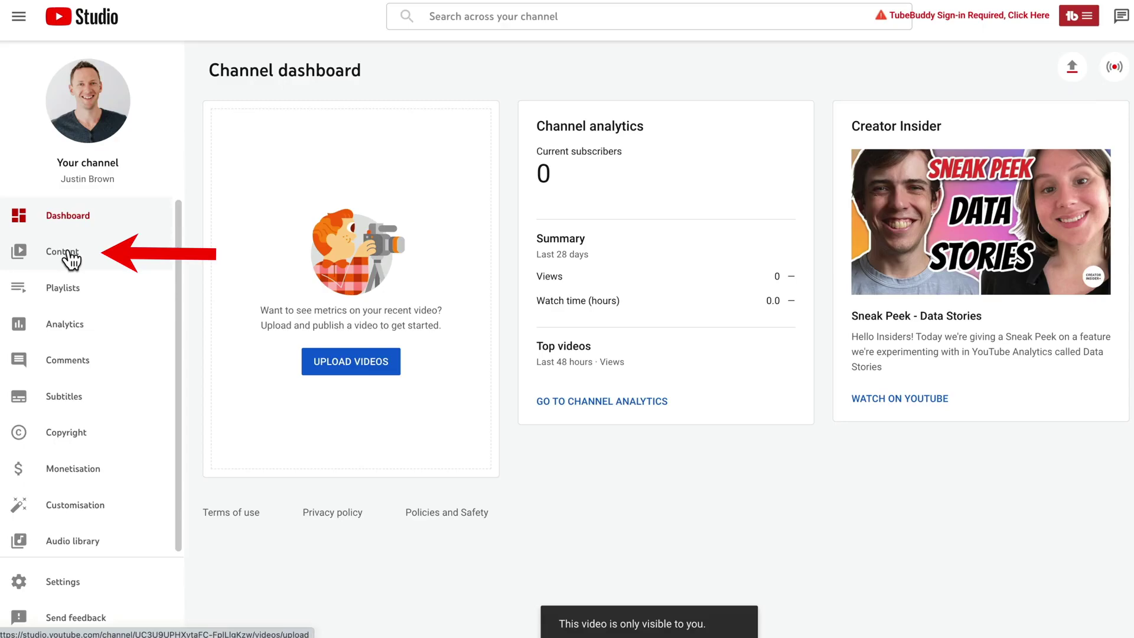
Filter the channel content by Copyright claims, check Test Video's visibility status, and open that video
click(68, 255)
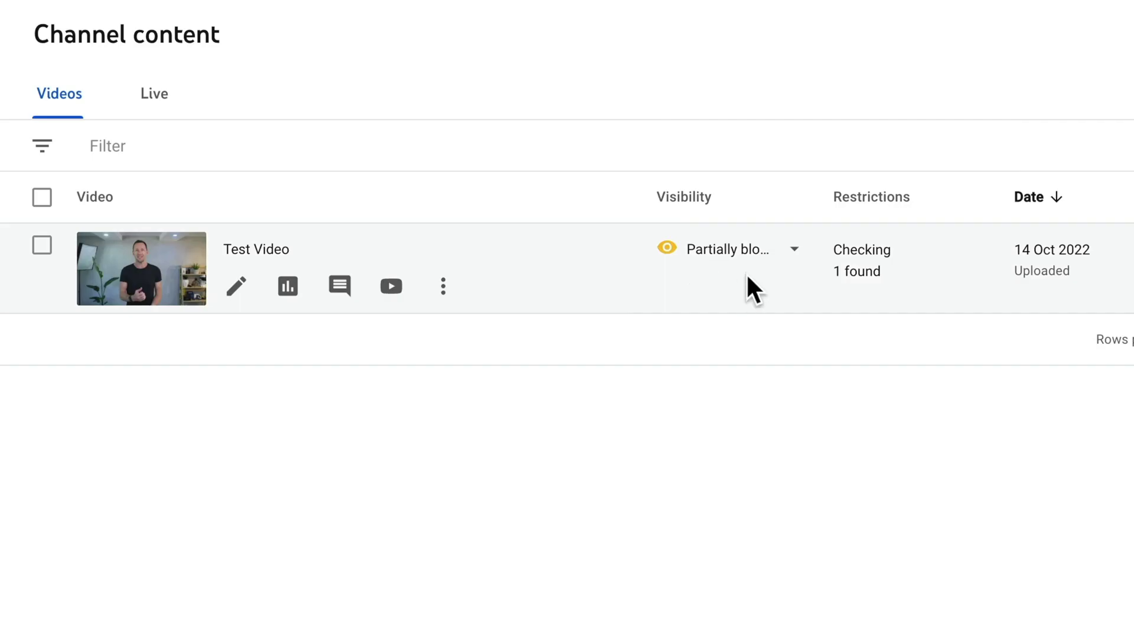
click(41, 148)
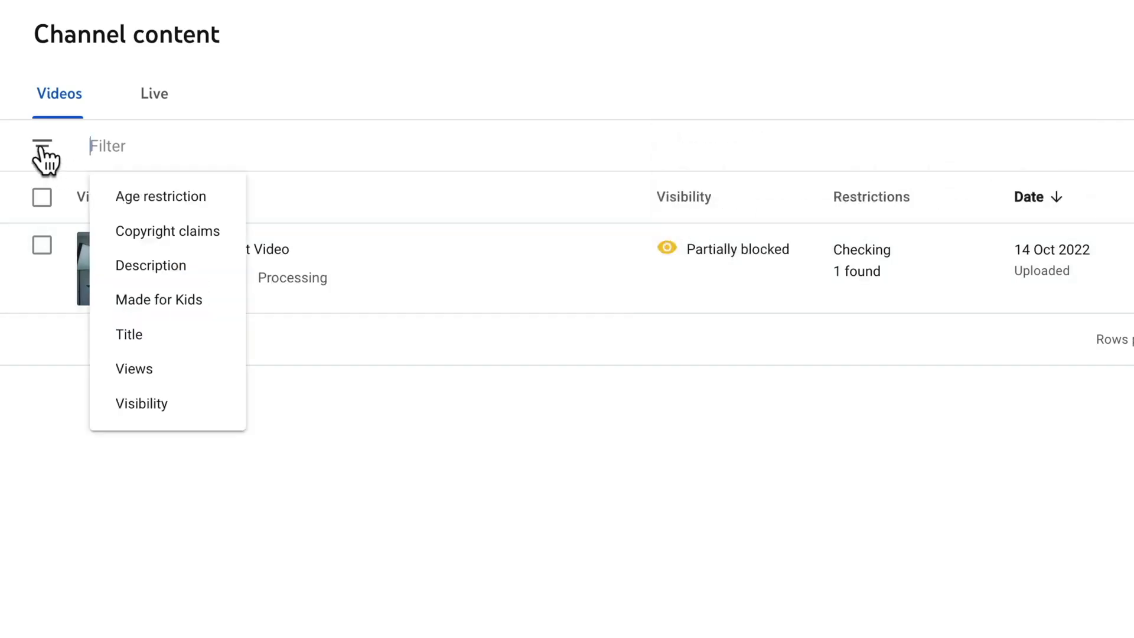
click(203, 231)
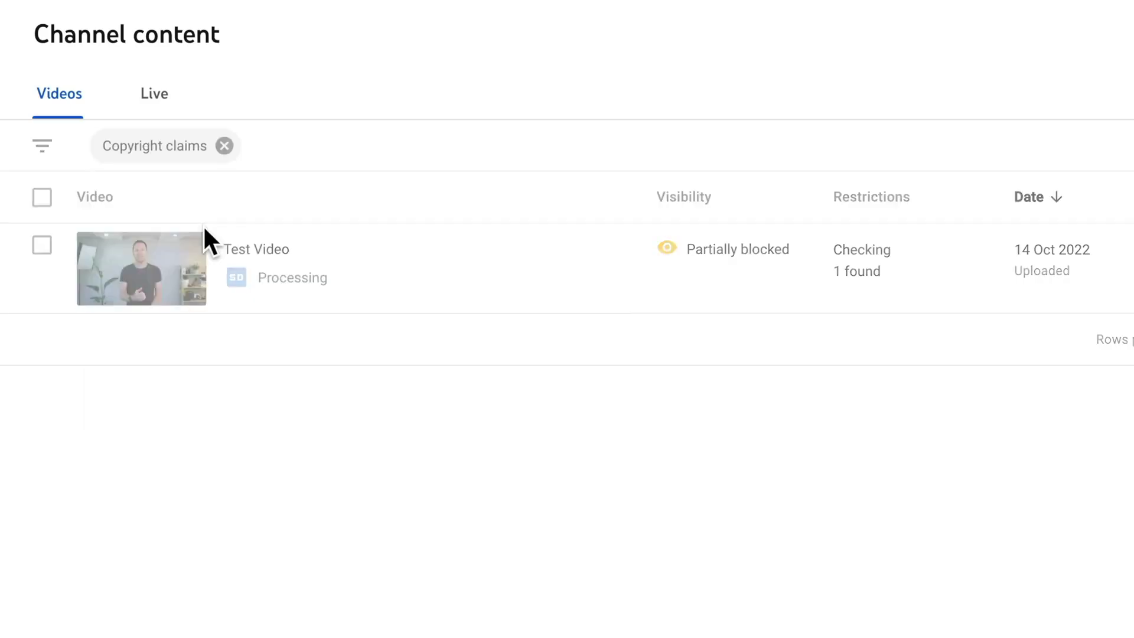
mouse_move(806, 258)
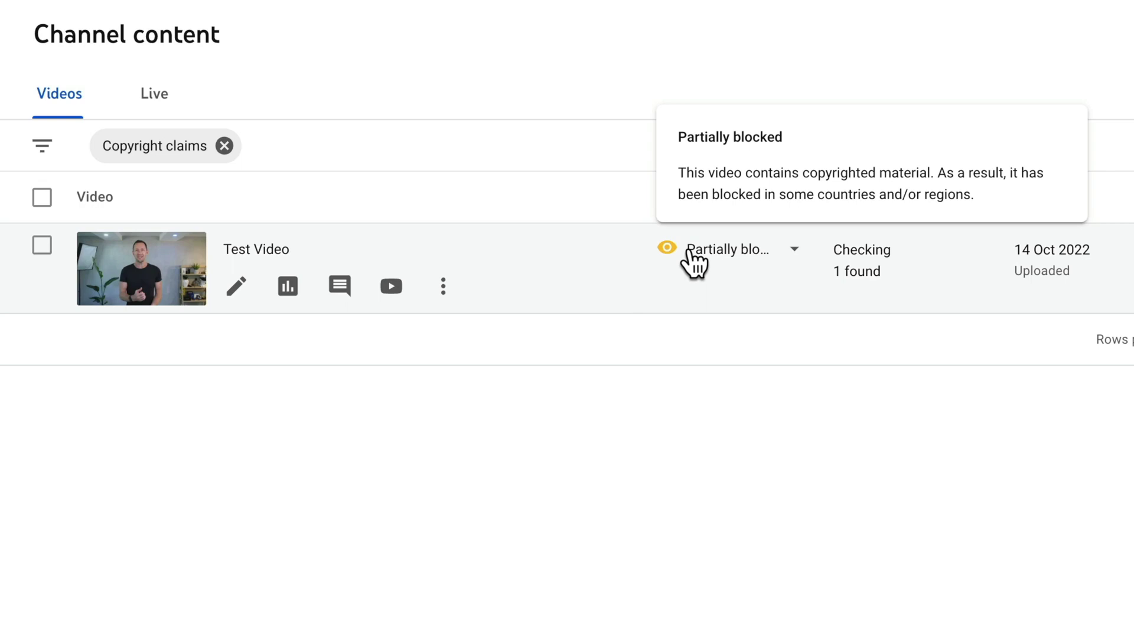
click(151, 263)
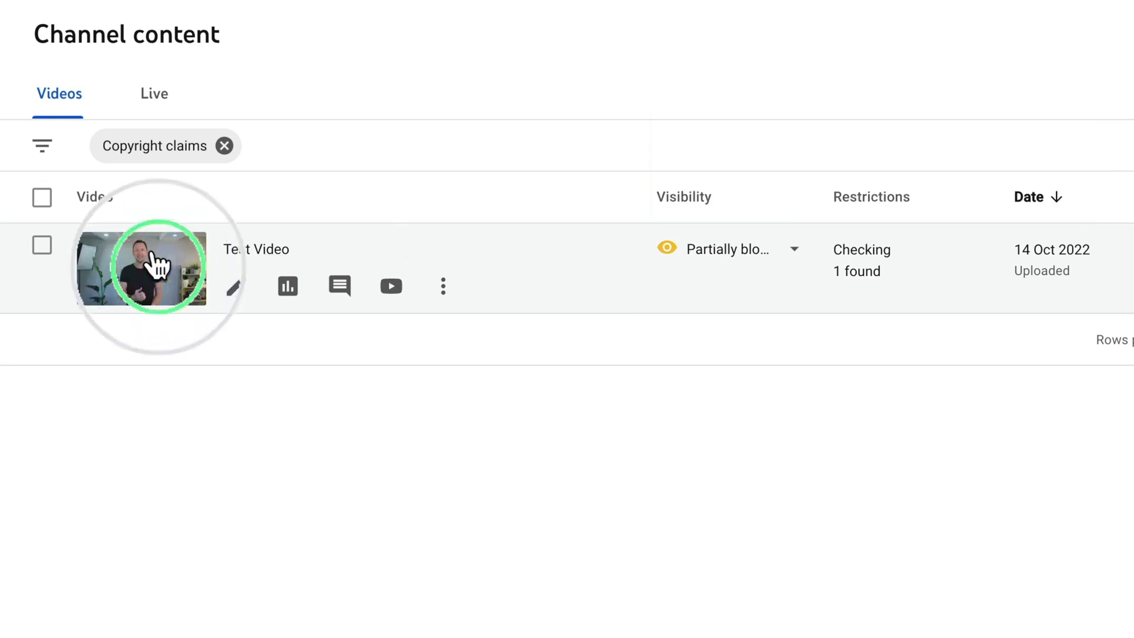
Open Test Video's copyright details and start a dispute of the "I Ain't Worried - Acoustic" claim
click(81, 438)
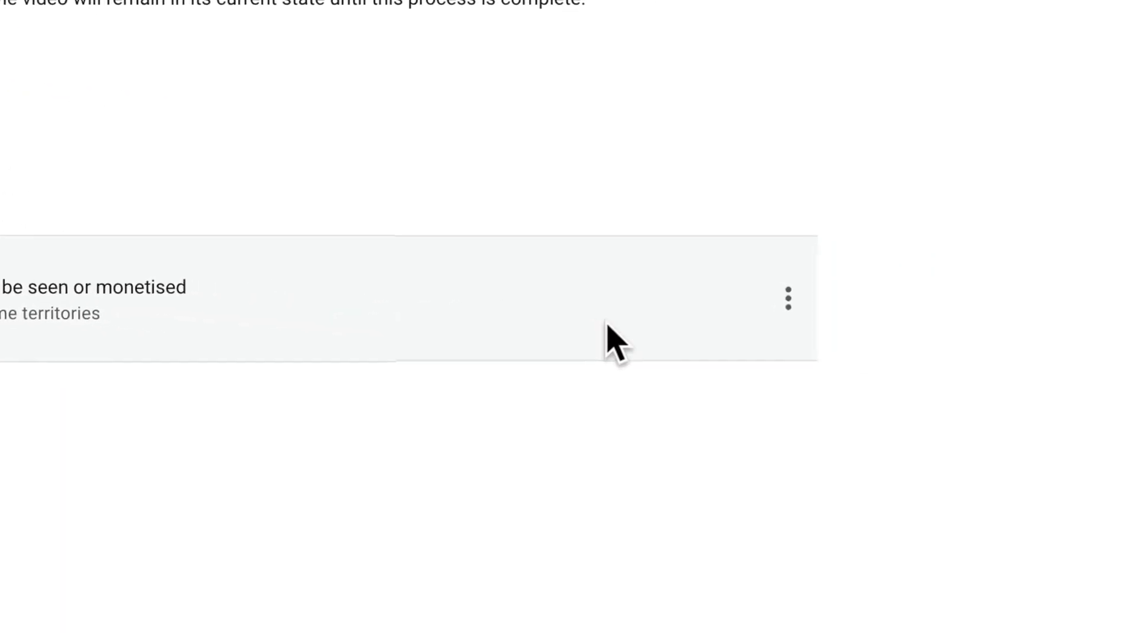
click(795, 290)
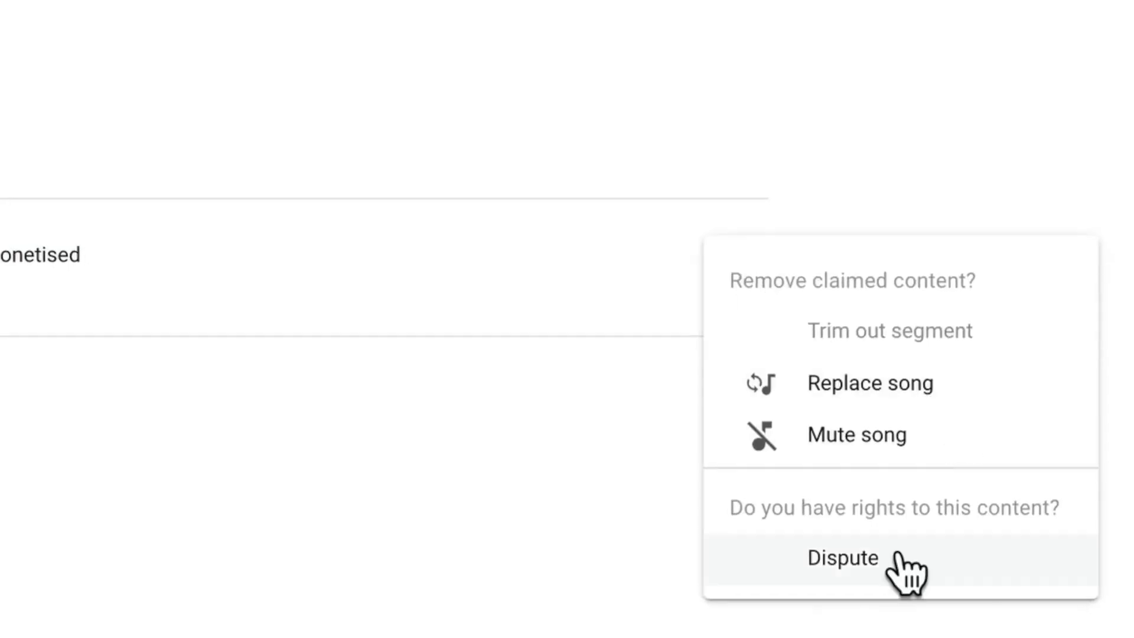
click(894, 557)
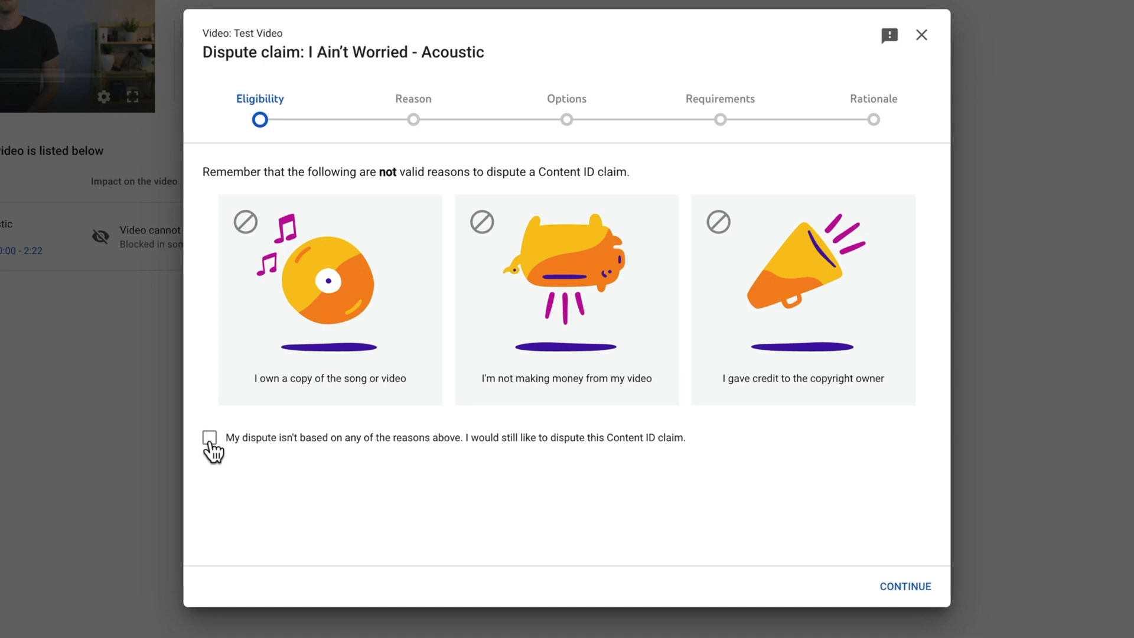
Confirm that the dispute isn't based on any of the listed invalid reasons and submit Licence as the main dispute reason
click(210, 438)
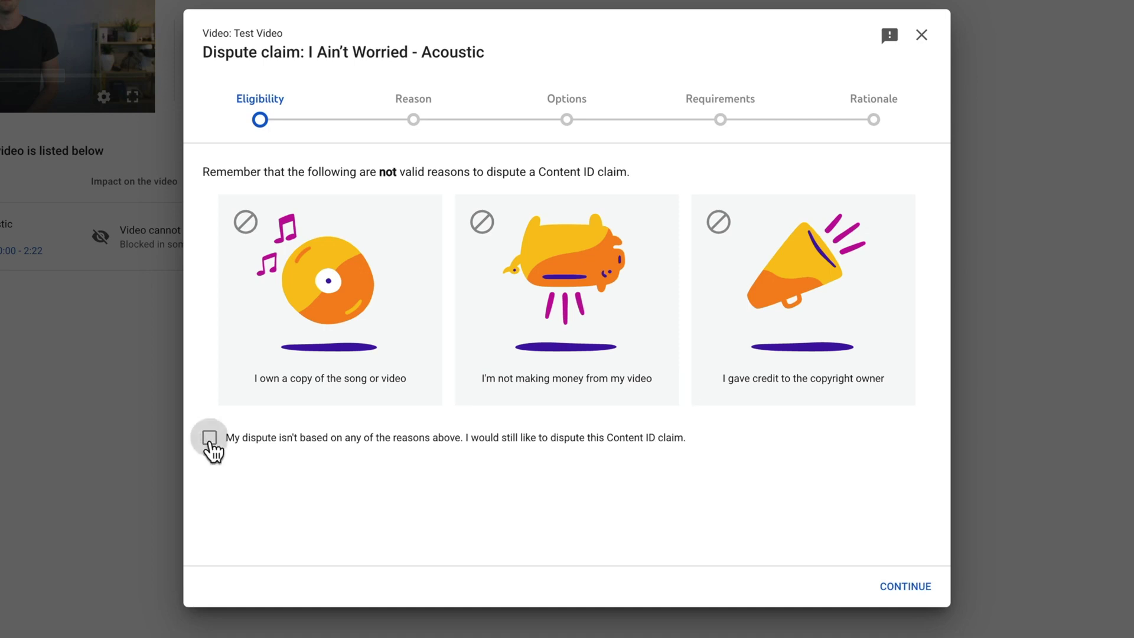
click(894, 587)
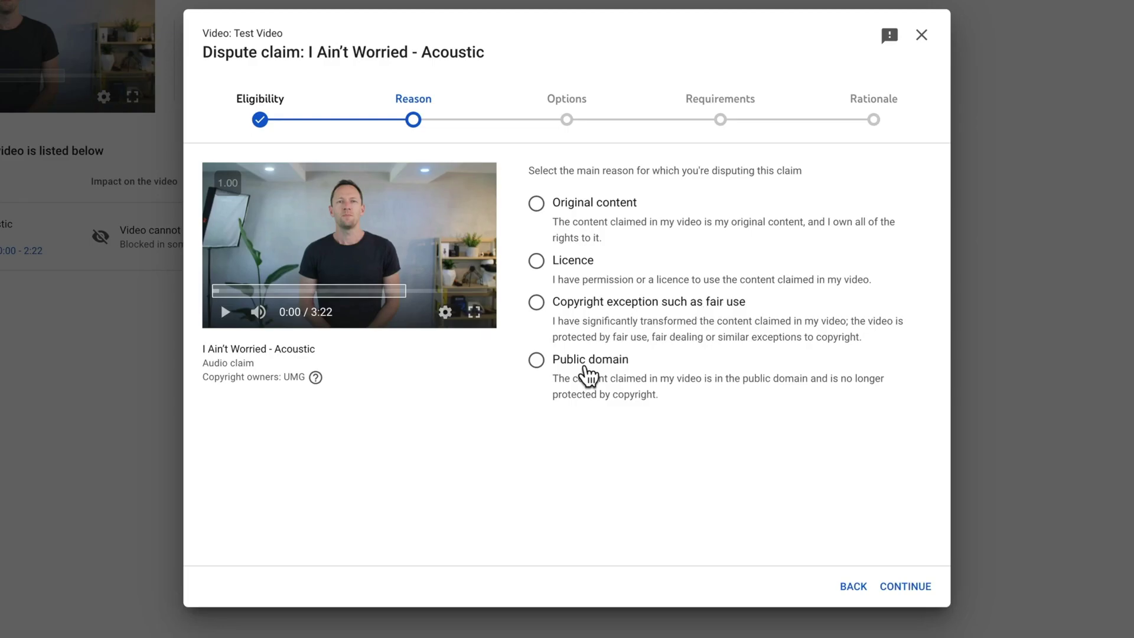
click(536, 260)
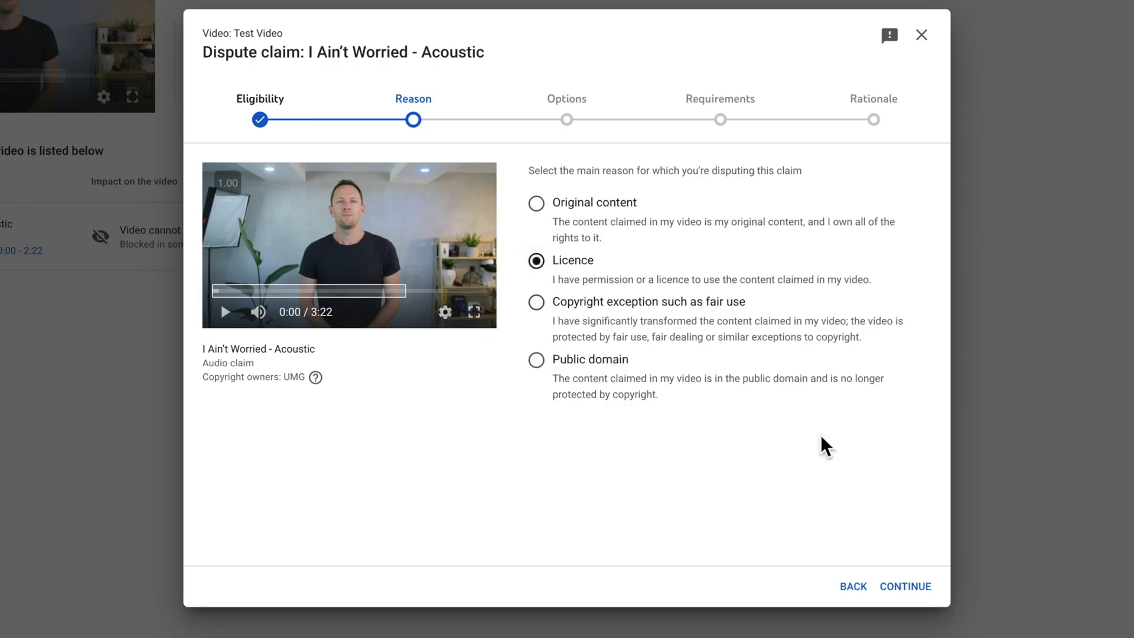
click(917, 594)
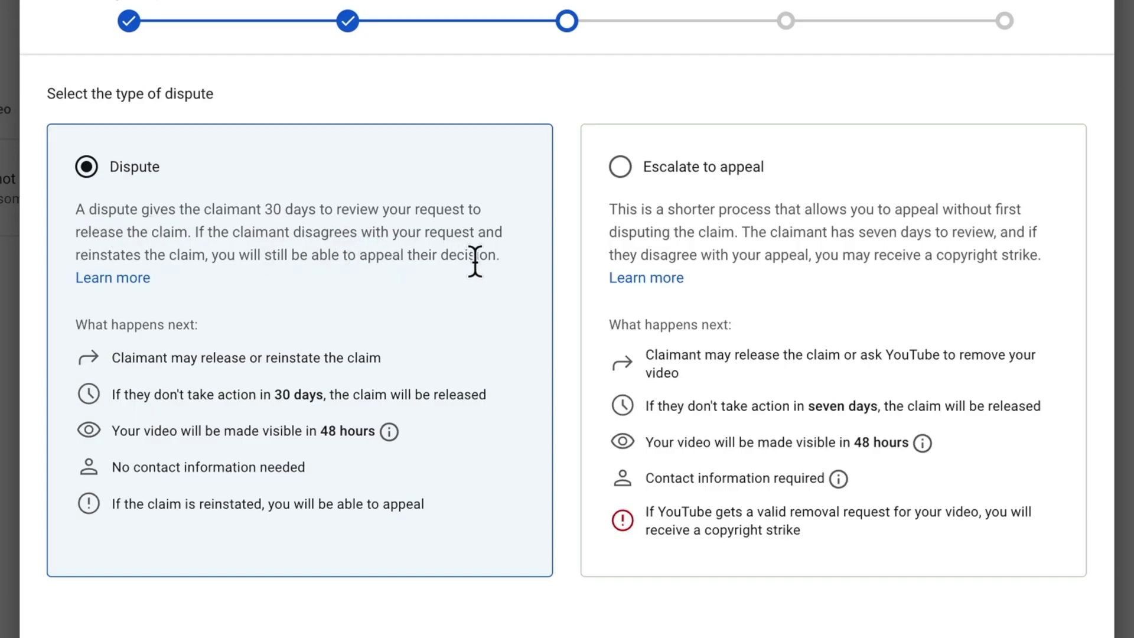
Proceed with the Dispute type, confirm having the copyright owner's permission to use the content, and continue to the Rationale stage
click(650, 195)
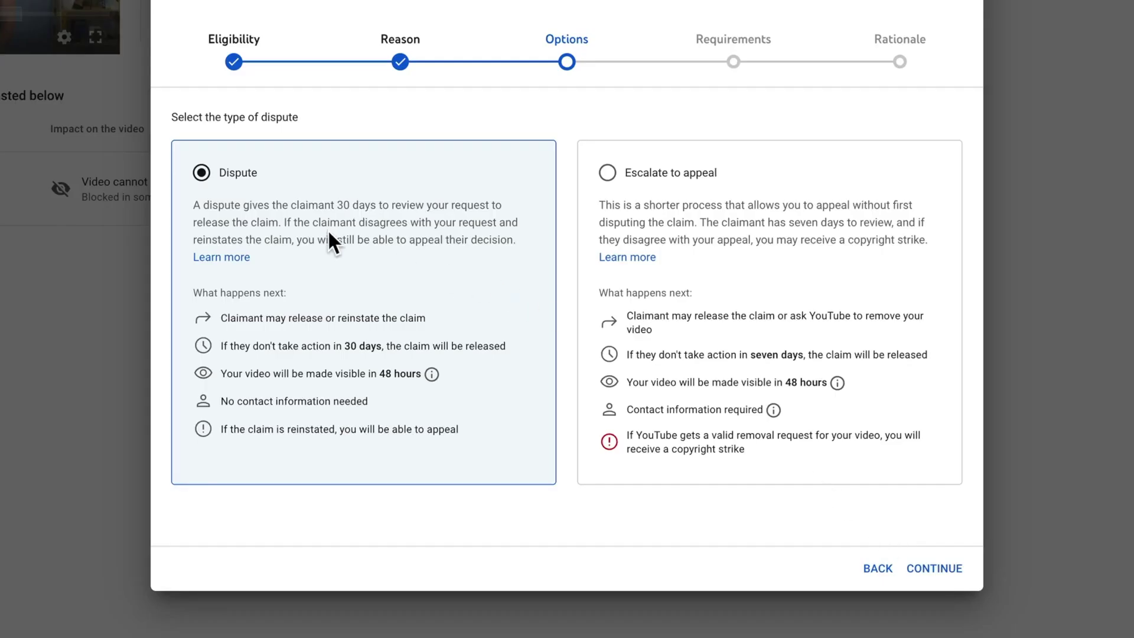
click(936, 570)
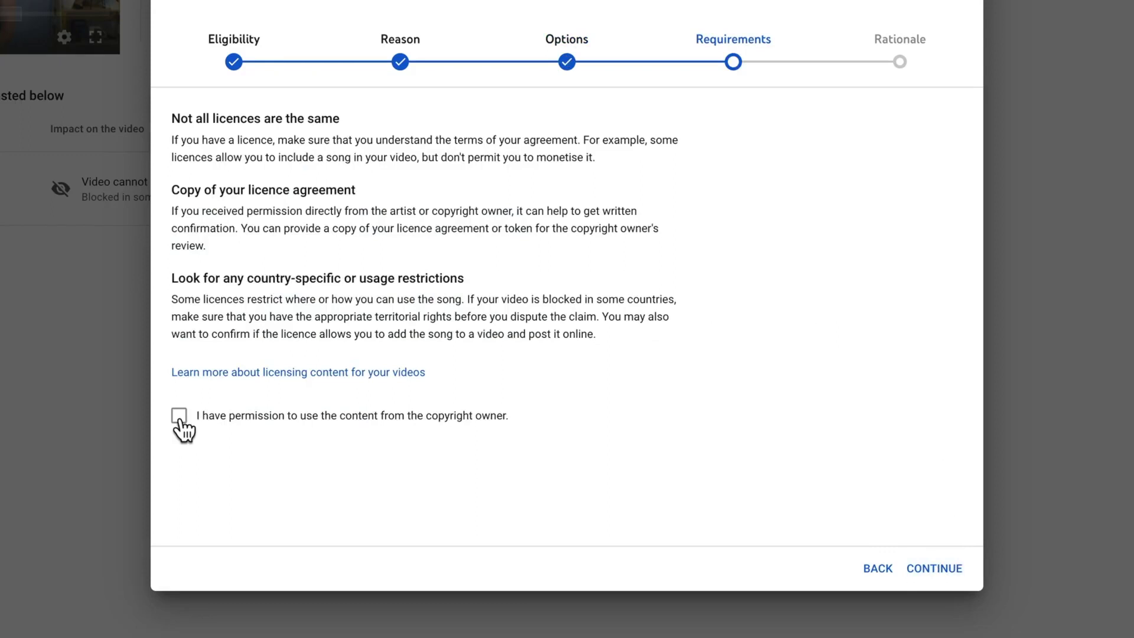
click(179, 419)
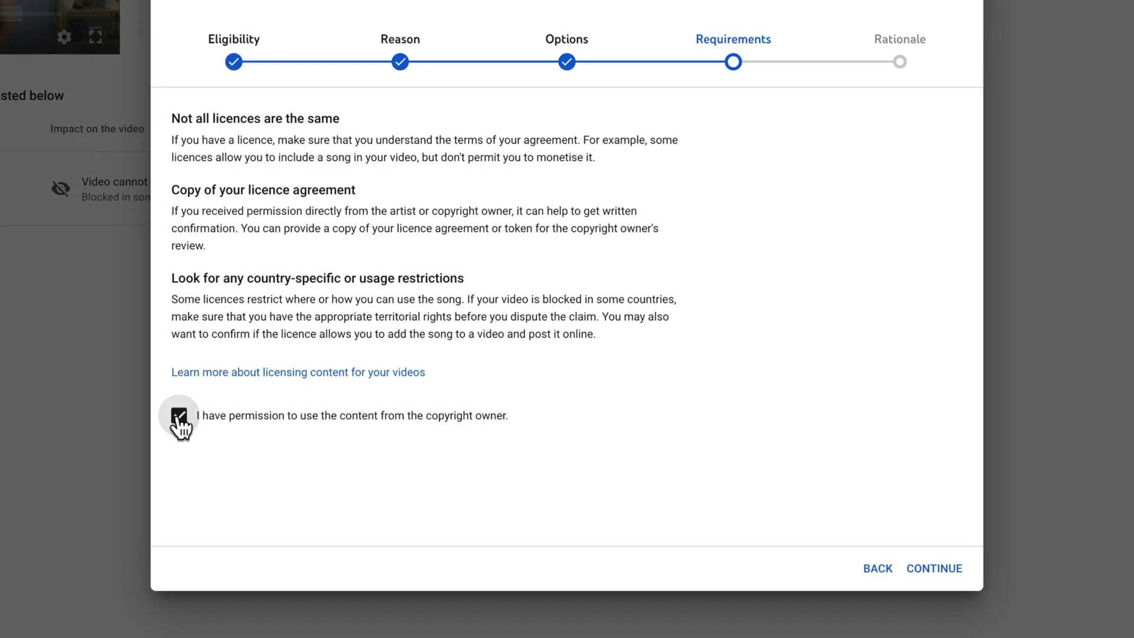
click(939, 568)
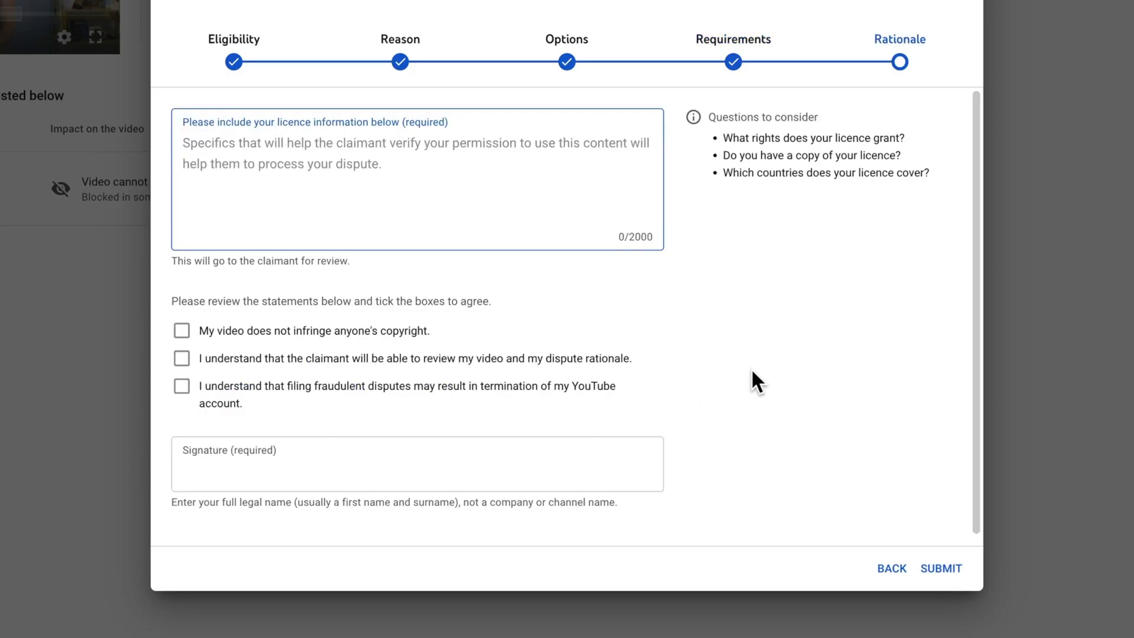